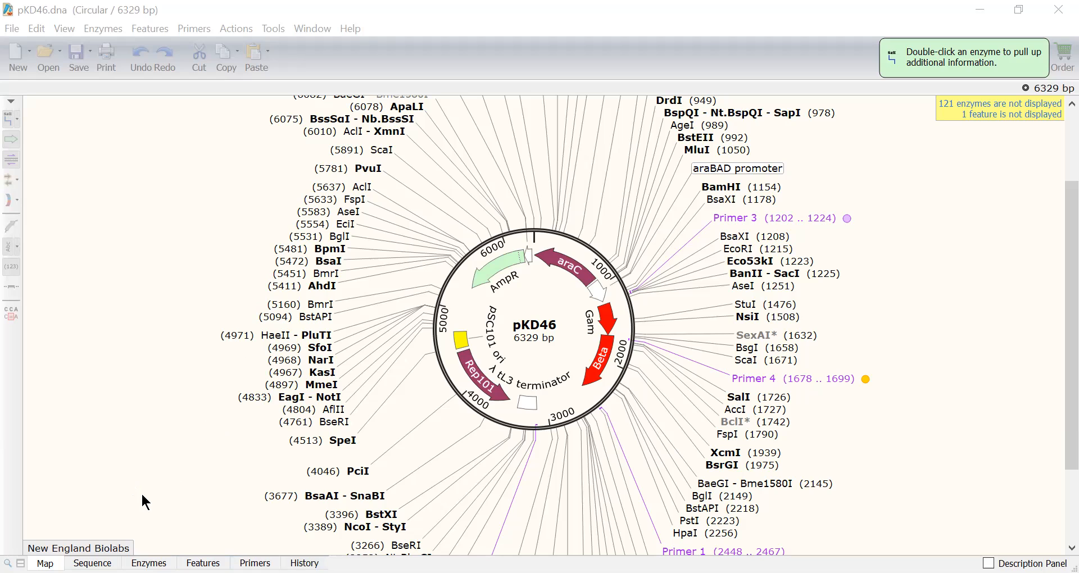
# - Show the plasmid's base sequence and look through it from araC to the end of Beta and Primer 1
pyautogui.click(92, 564)
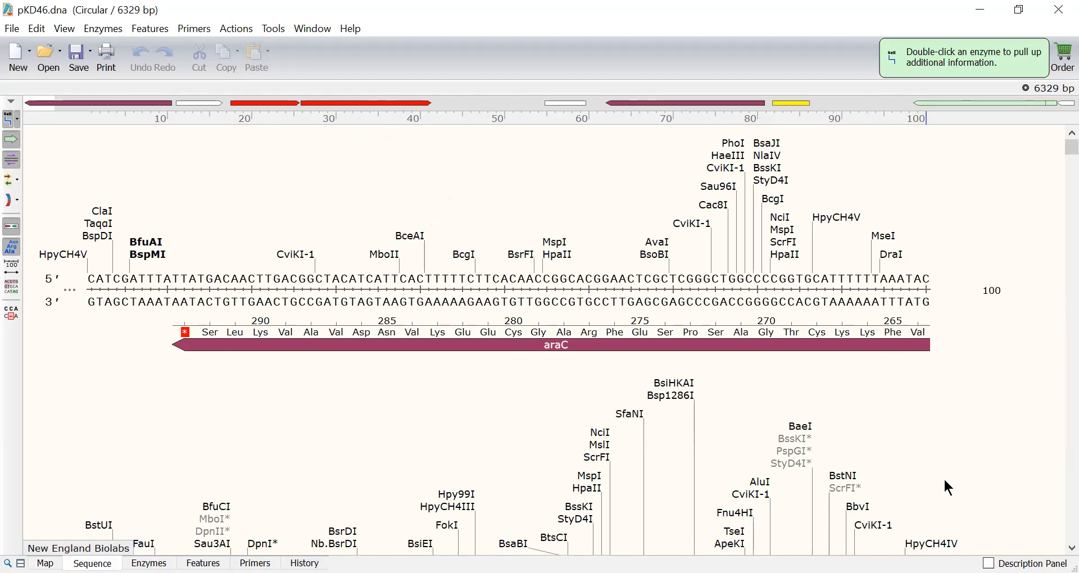
pyautogui.scroll(-5, 944, 477)
pyautogui.scroll(-10, 946, 478)
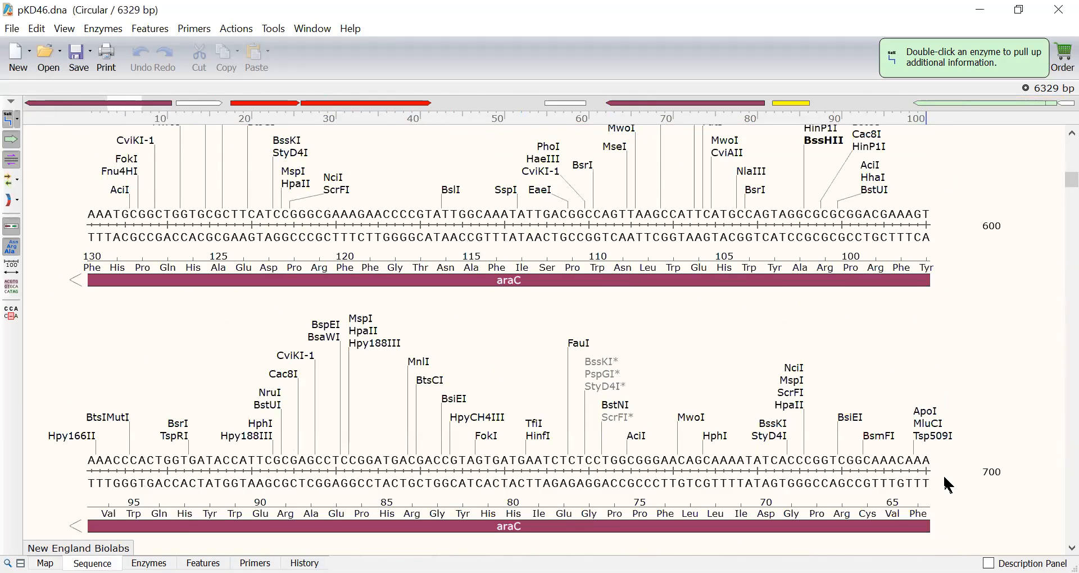
pyautogui.scroll(-10, 950, 486)
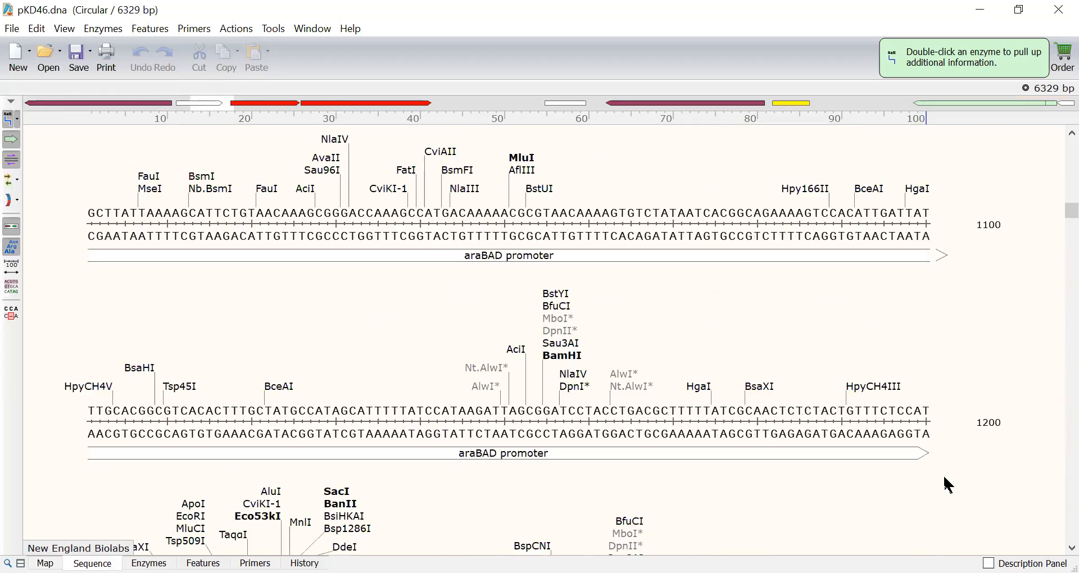
pyautogui.scroll(-8, 950, 486)
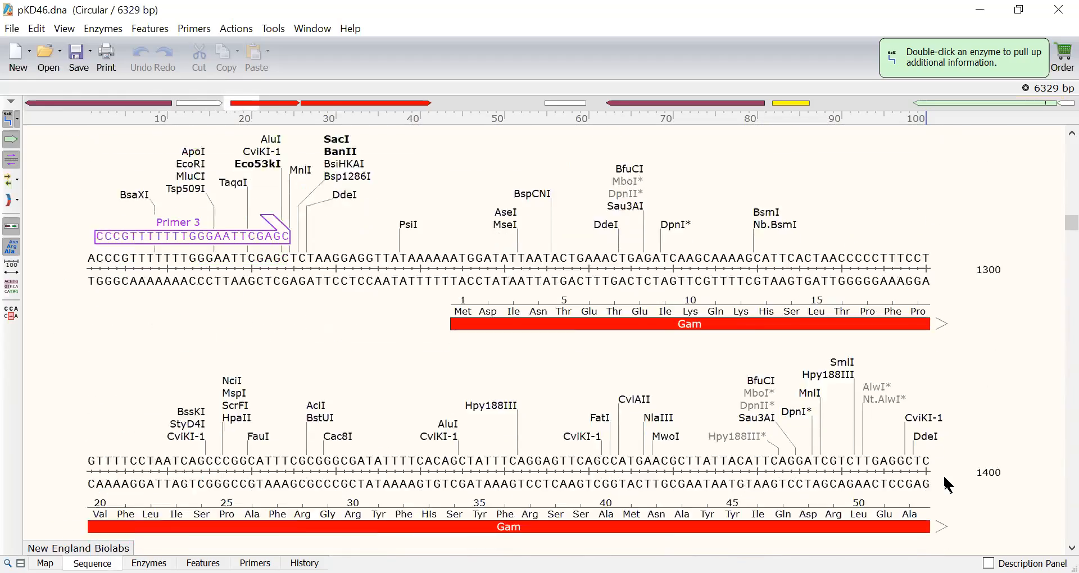
pyautogui.scroll(-10, 951, 486)
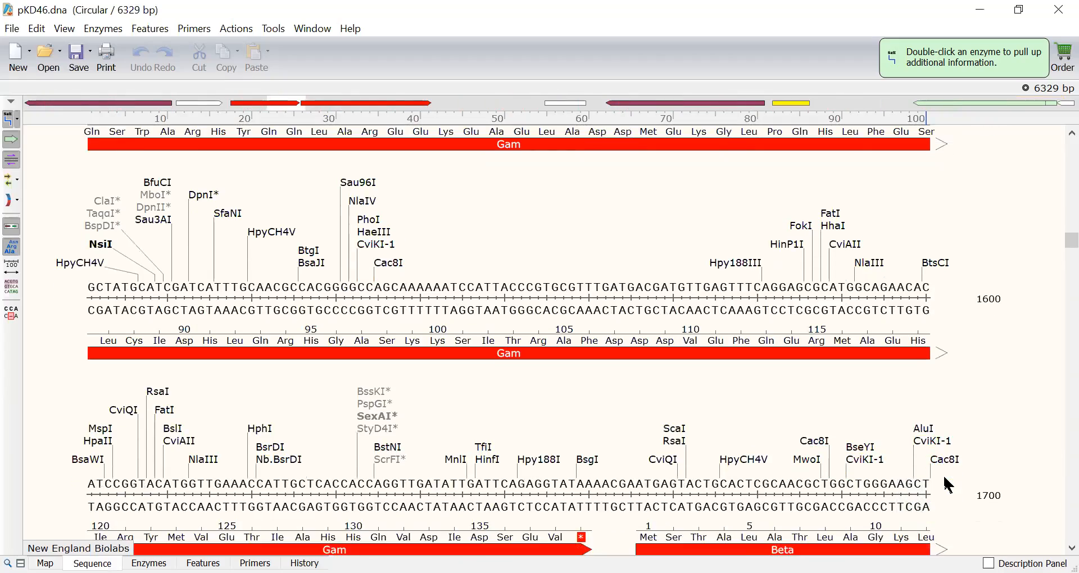
pyautogui.scroll(-6, 947, 478)
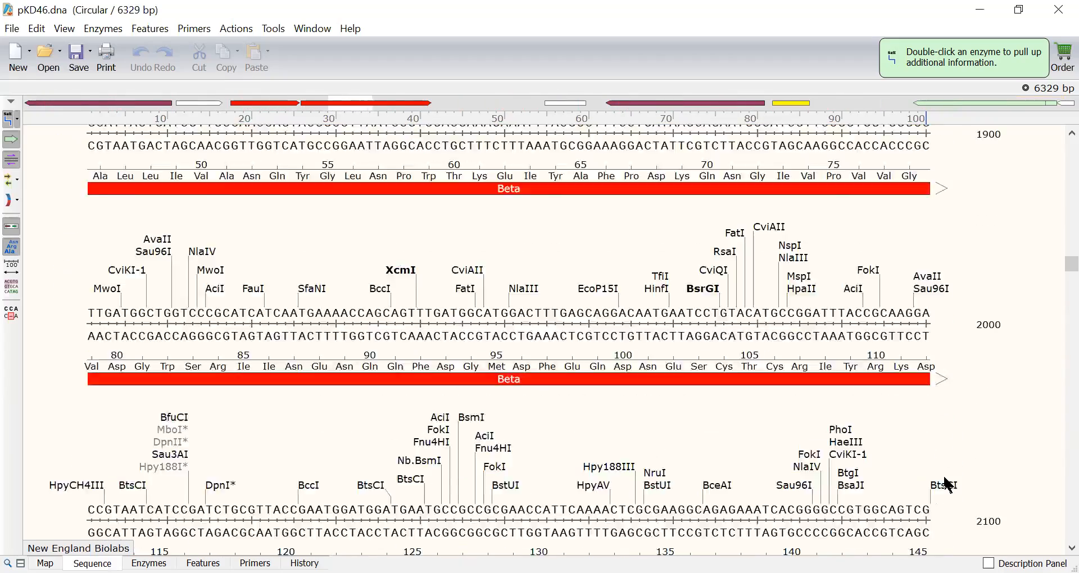
pyautogui.scroll(-6, 948, 482)
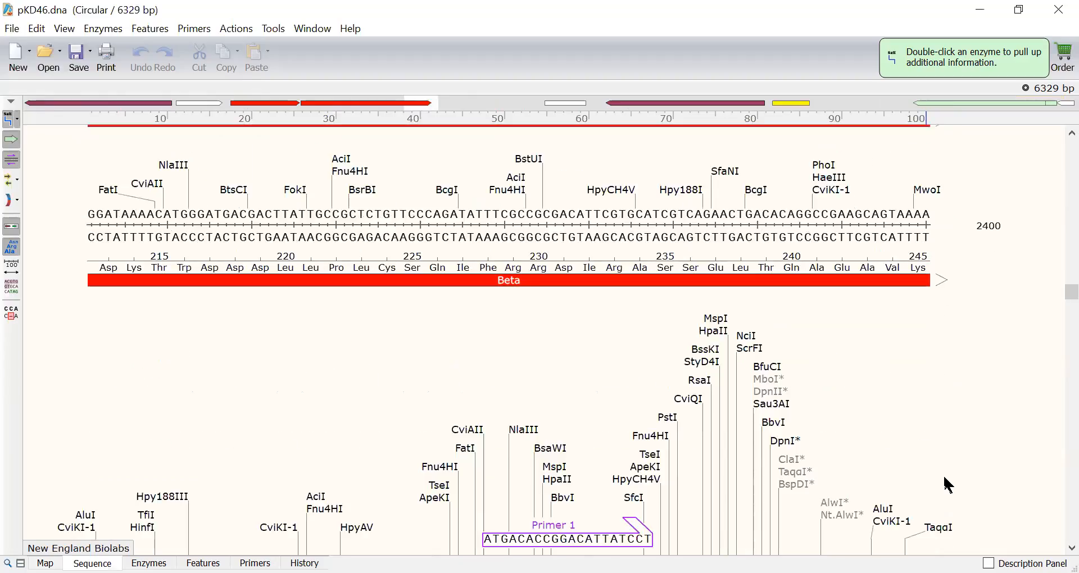
pyautogui.scroll(20, 950, 486)
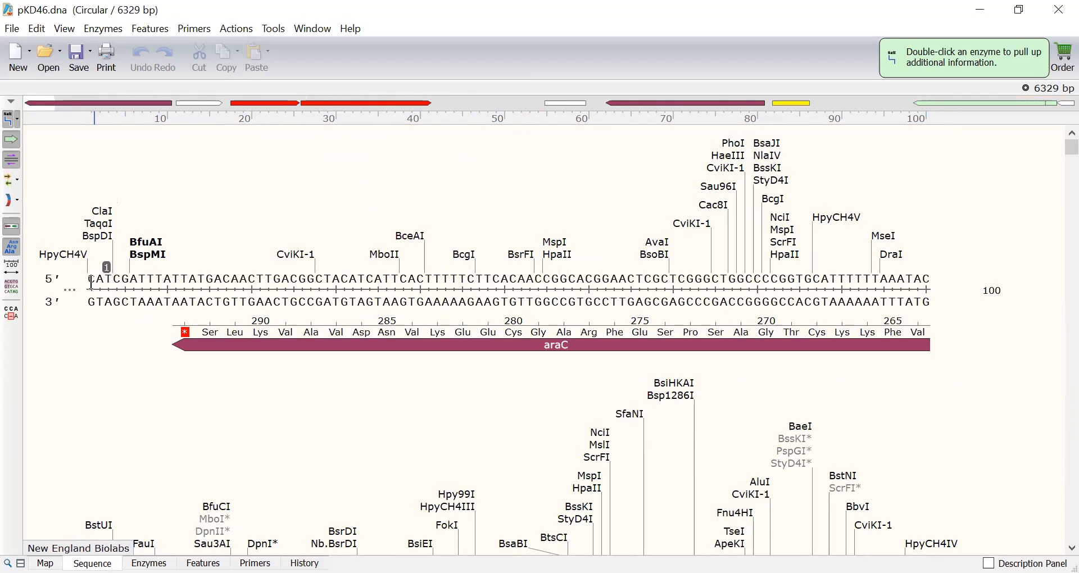
pyautogui.moveTo(96, 283); pyautogui.dragTo(247, 294)
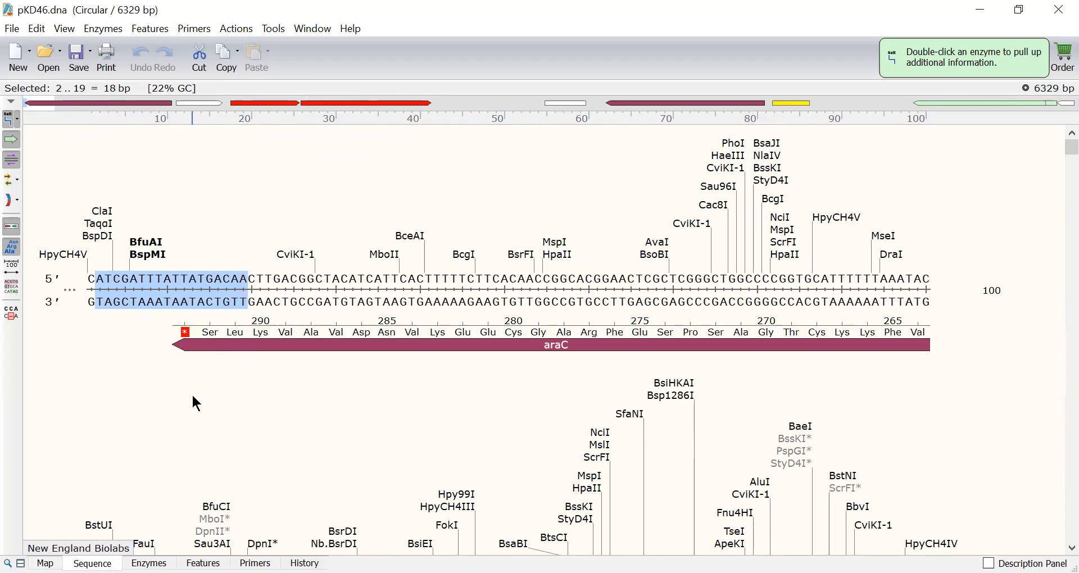
pyautogui.click(89, 316)
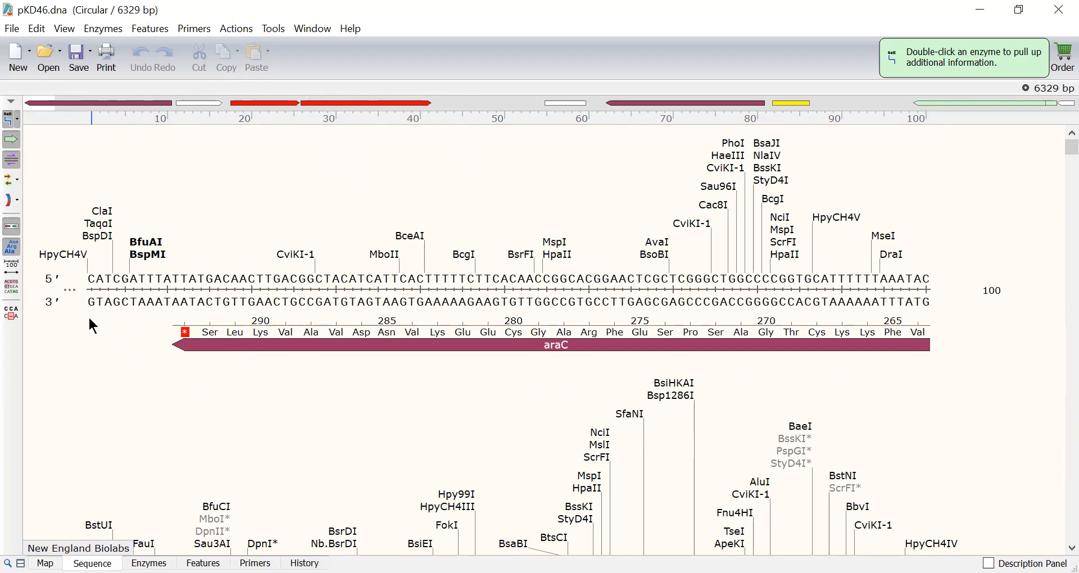
pyautogui.click(411, 280)
# - Select bases 2 to 26 at the start of the sequence and add a top-strand primer from them to the template
pyautogui.moveTo(97, 279); pyautogui.dragTo(305, 290)
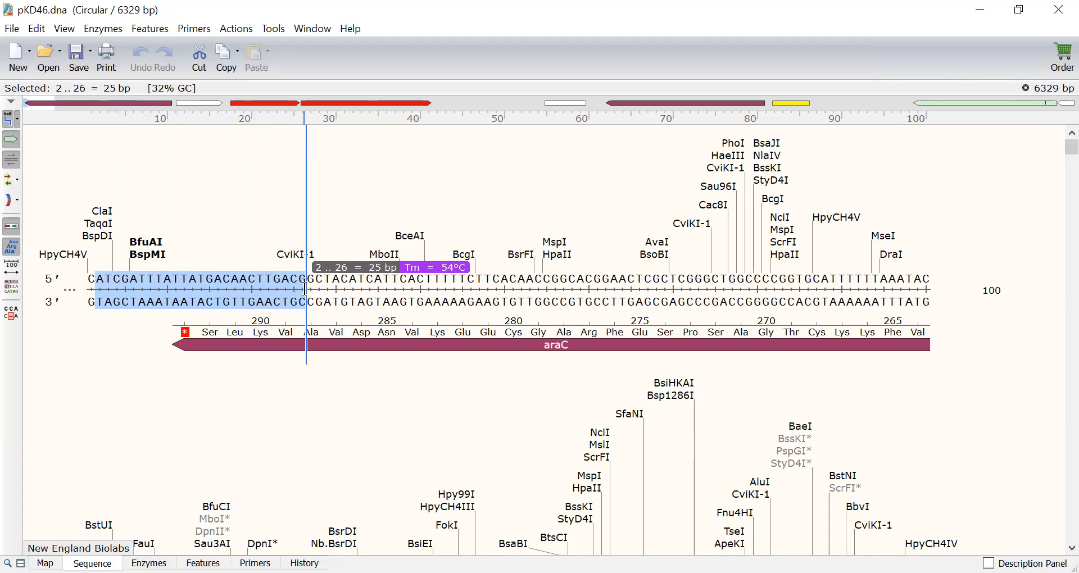
pyautogui.moveTo(305, 290); pyautogui.dragTo(305, 290)
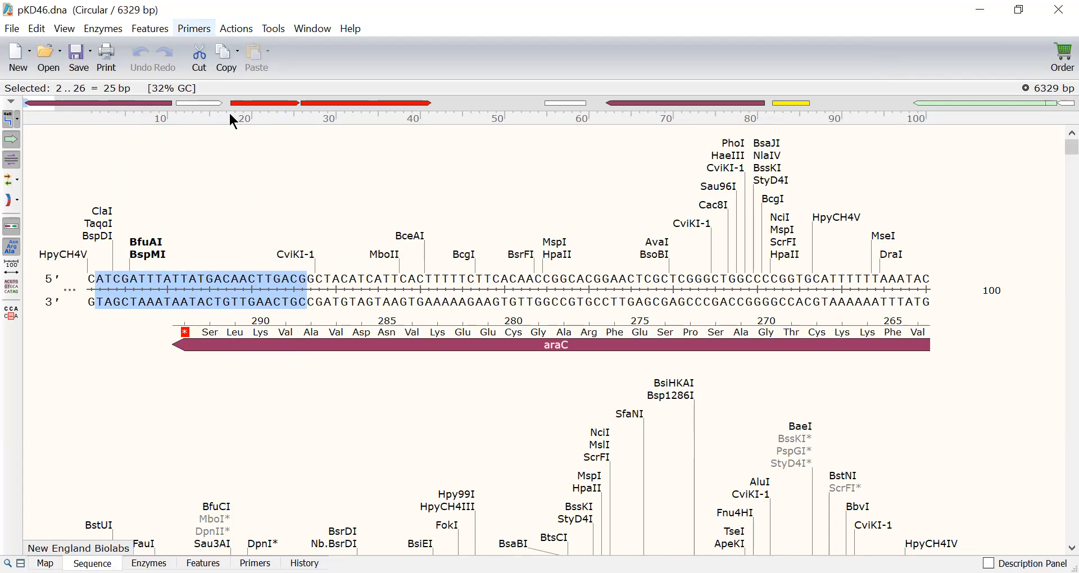
pyautogui.click(194, 29)
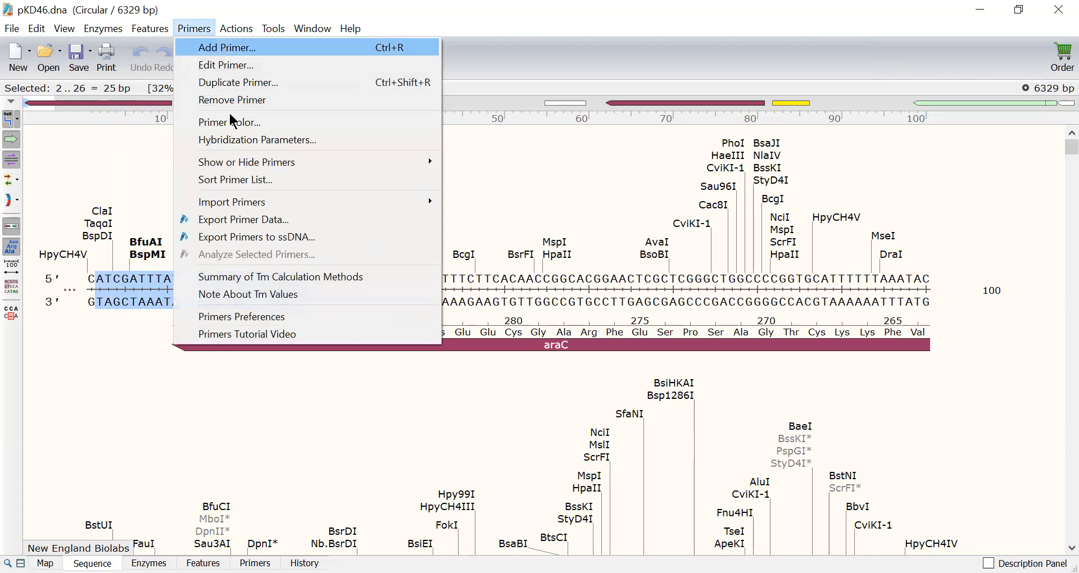
pyautogui.press('Escape')
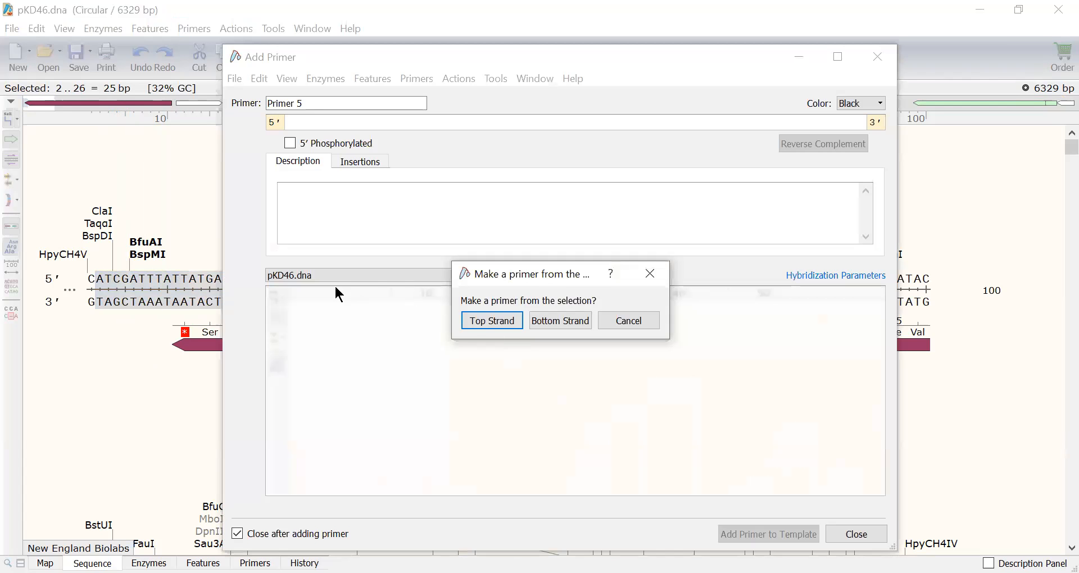
pyautogui.click(492, 322)
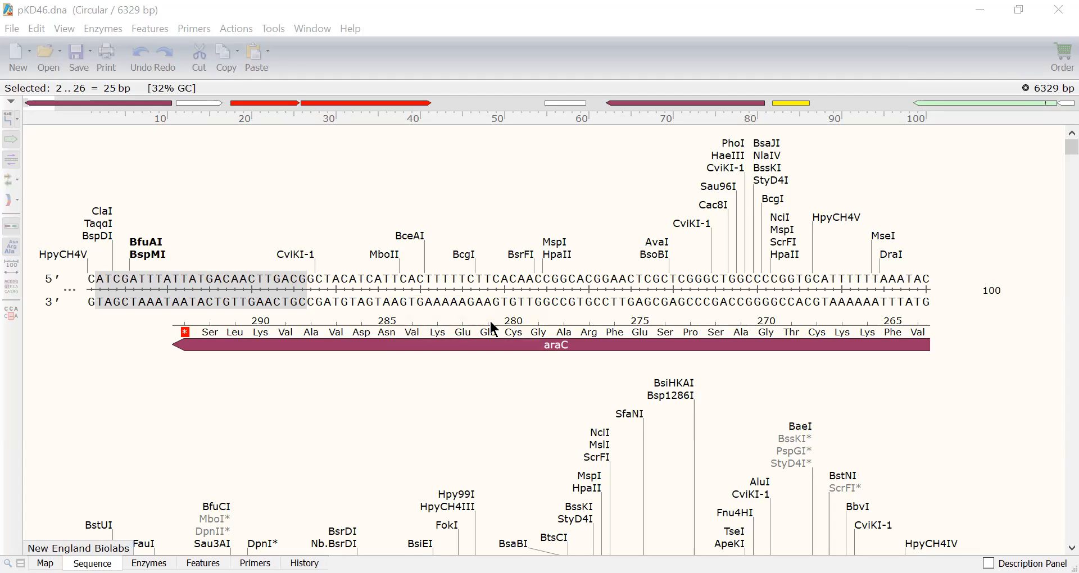
pyautogui.hotkey('ctrl', 'y')
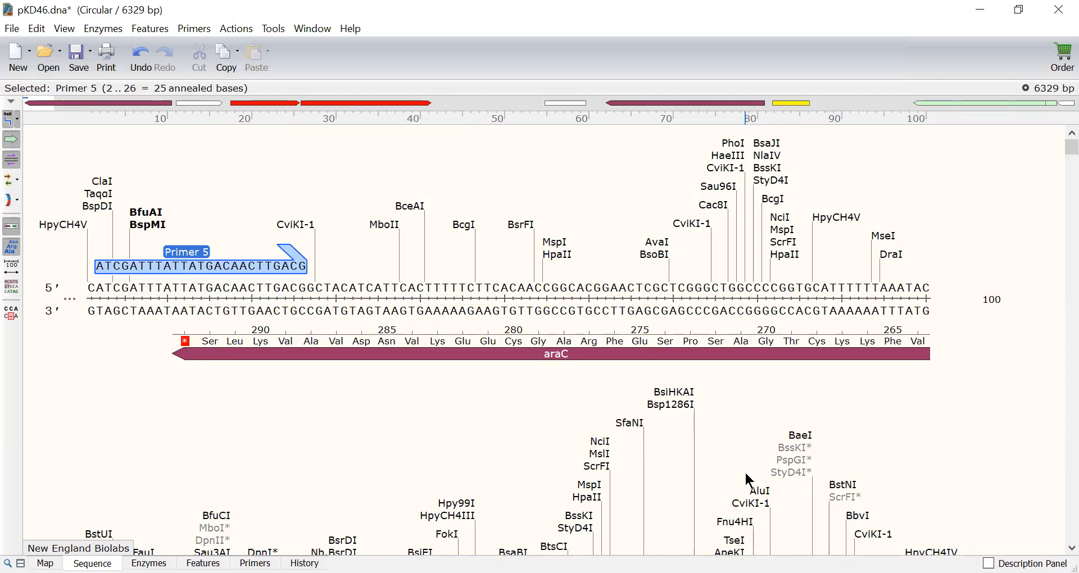
# - Select bases 877 to 898 around the start codon of araC and add a bottom-strand primer from them to the template
pyautogui.scroll(-10, 746, 475)
pyautogui.scroll(-12, 747, 475)
pyautogui.scroll(-5, 750, 478)
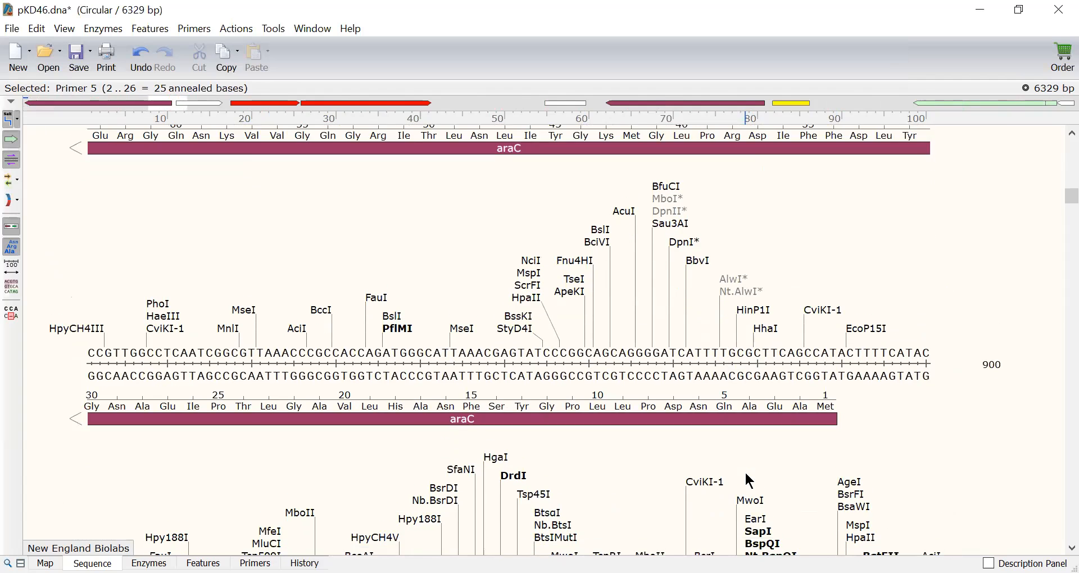
pyautogui.scroll(-1, 747, 477)
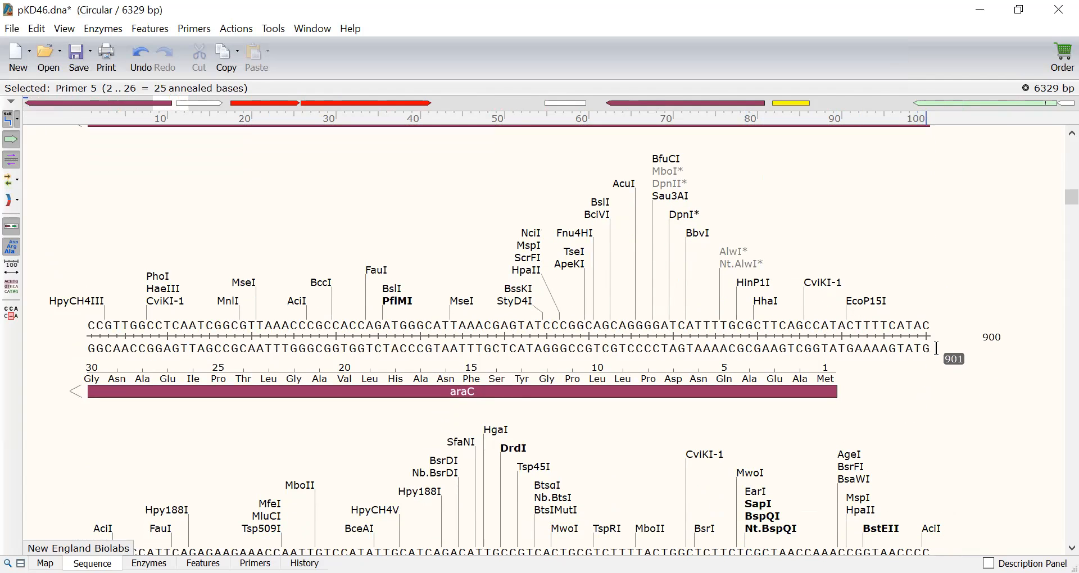
pyautogui.moveTo(932, 350); pyautogui.dragTo(732, 365)
pyautogui.click(916, 349)
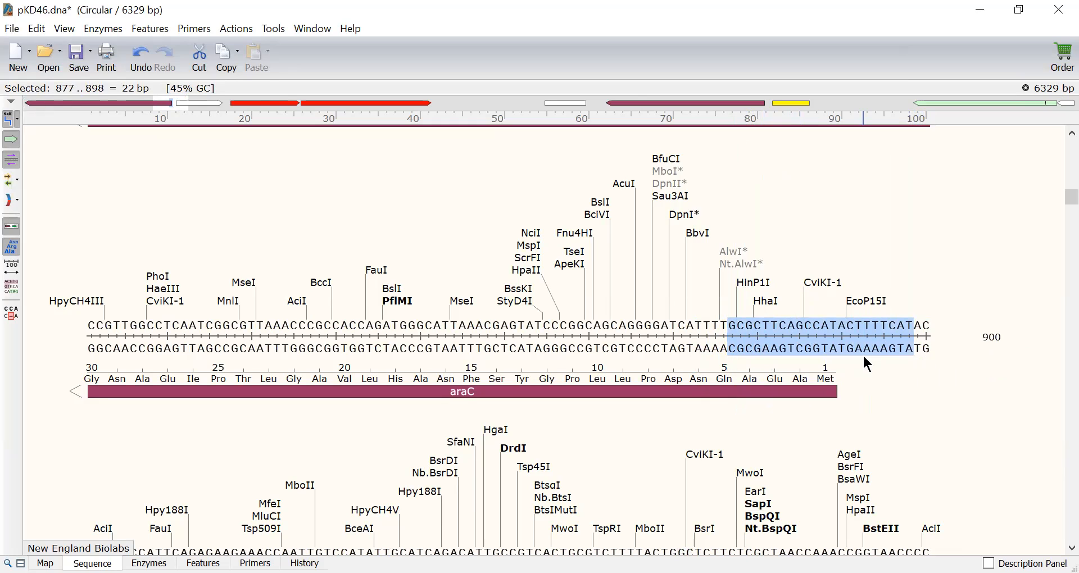
pyautogui.click(195, 29)
pyautogui.press('Down')
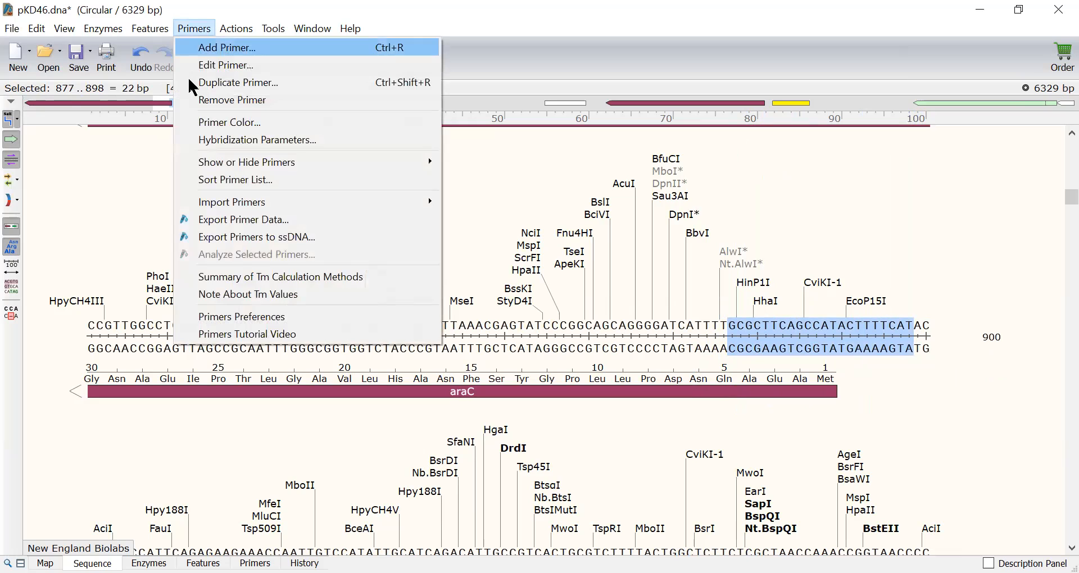
pyautogui.press('Escape')
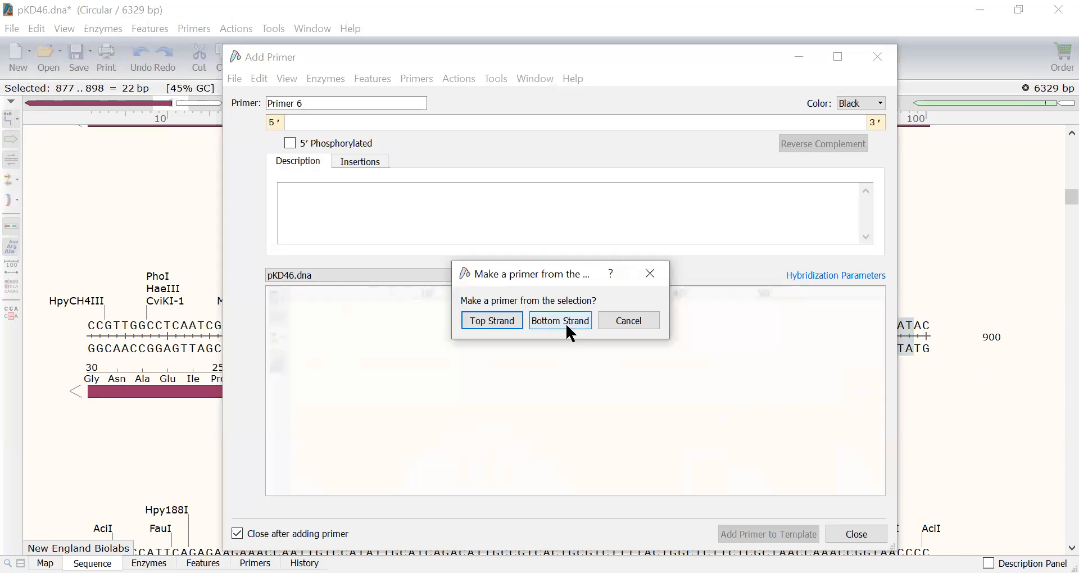
pyautogui.click(560, 321)
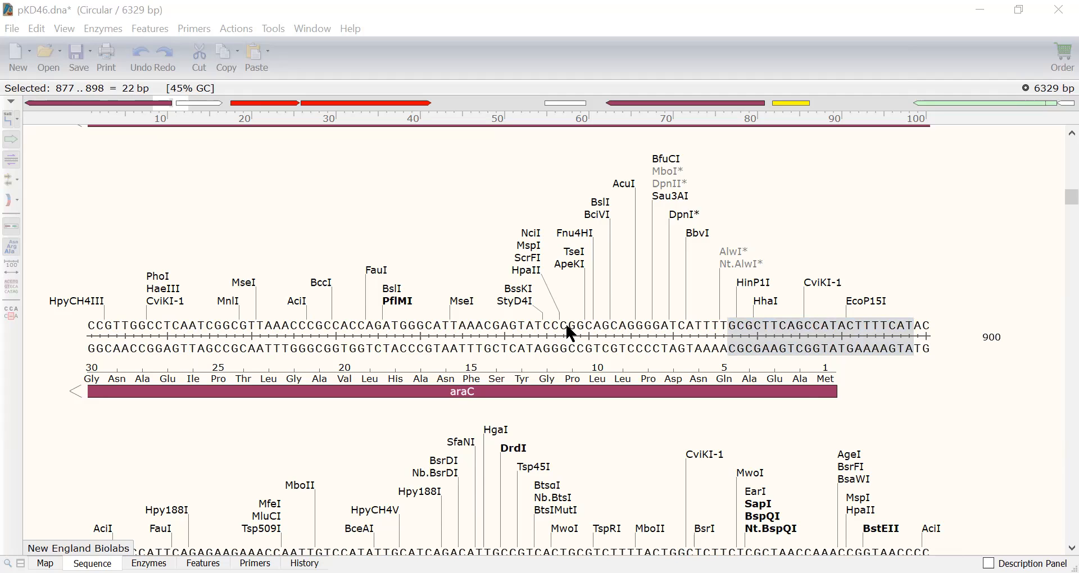
pyautogui.hotkey('ctrl', 'shift', 'k')
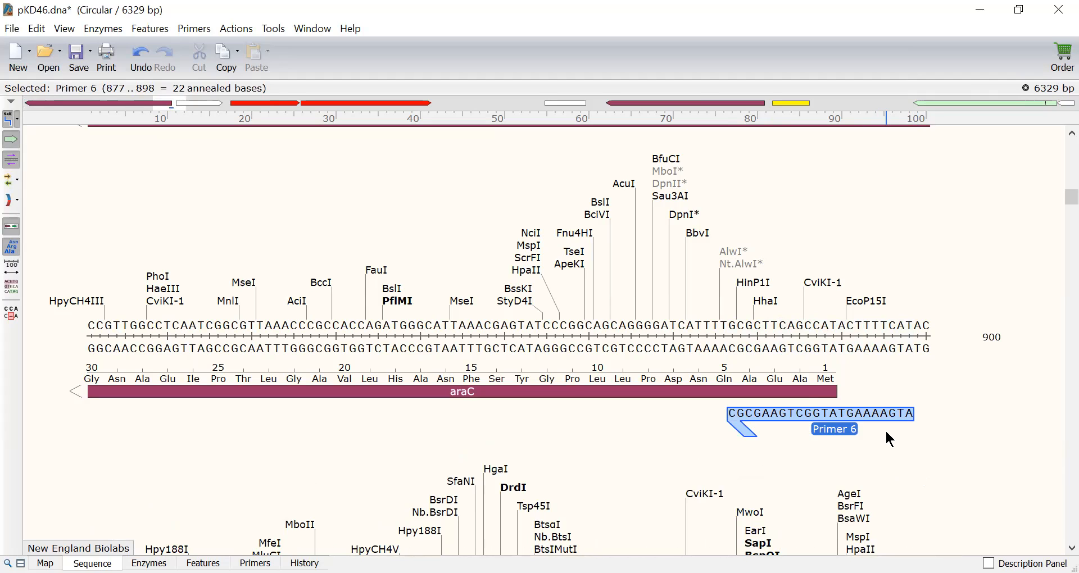
# - Change the colour of Primer 6 to green and clear the selection
pyautogui.moveTo(894, 422)
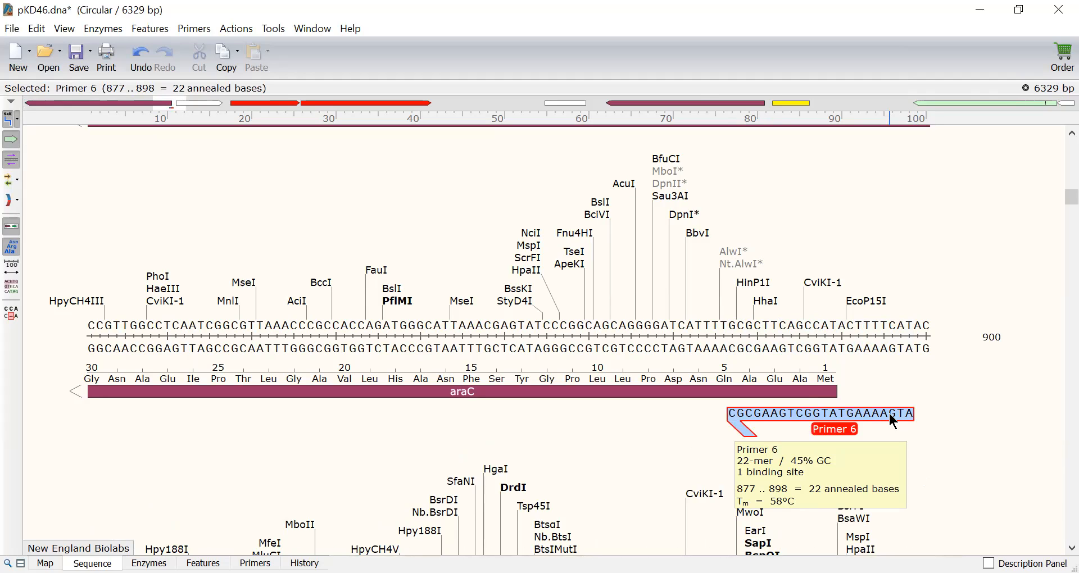
pyautogui.rightClick(890, 412)
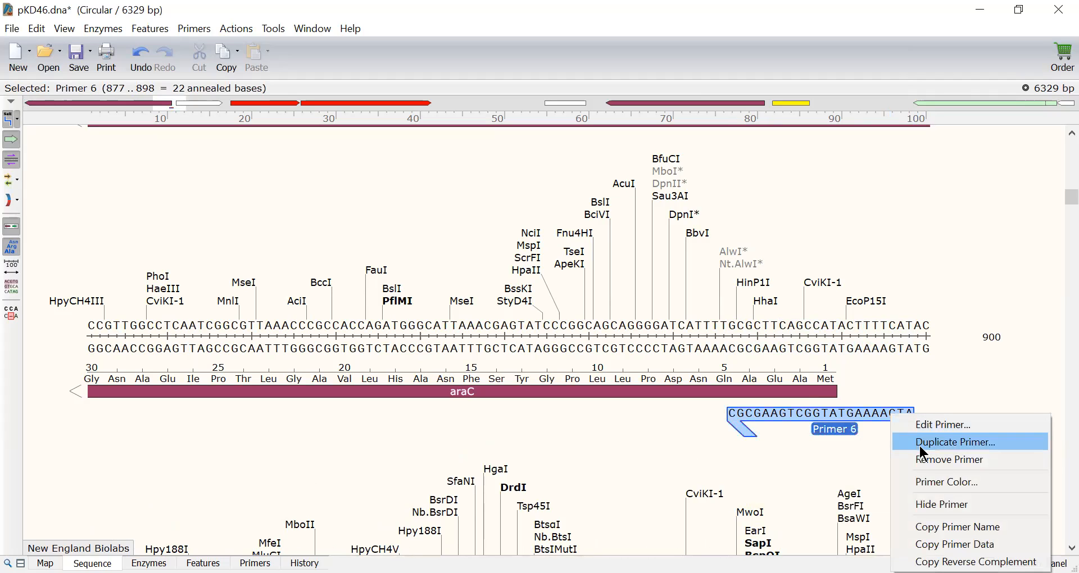
pyautogui.click(939, 496)
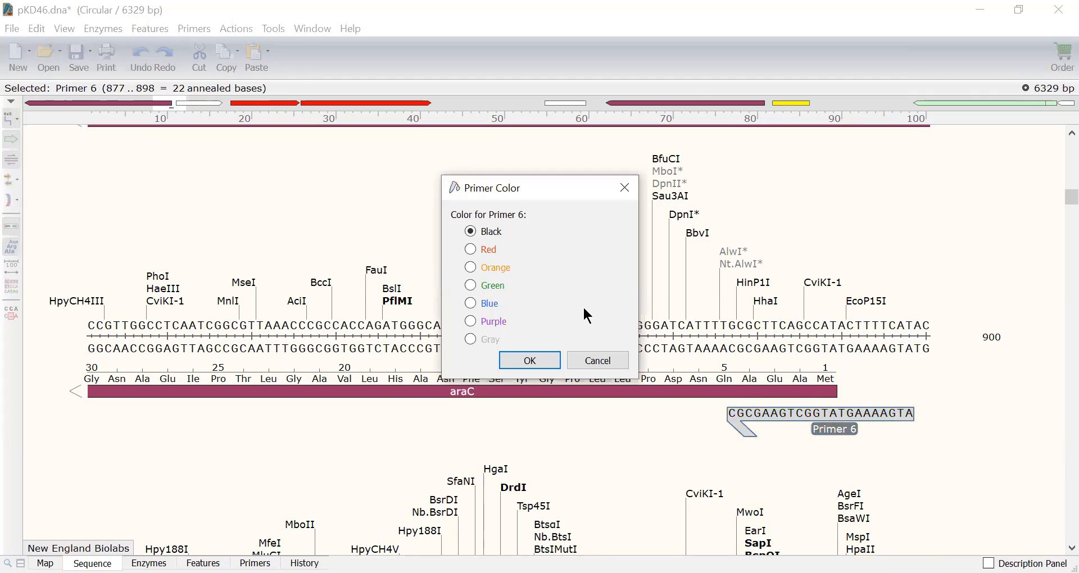
pyautogui.click(493, 286)
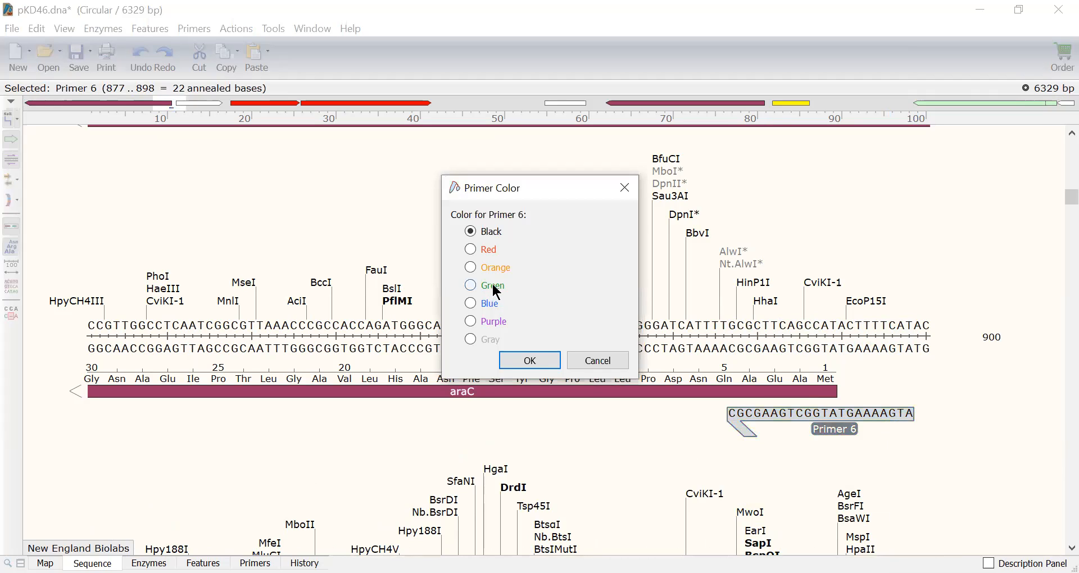
pyautogui.click(532, 361)
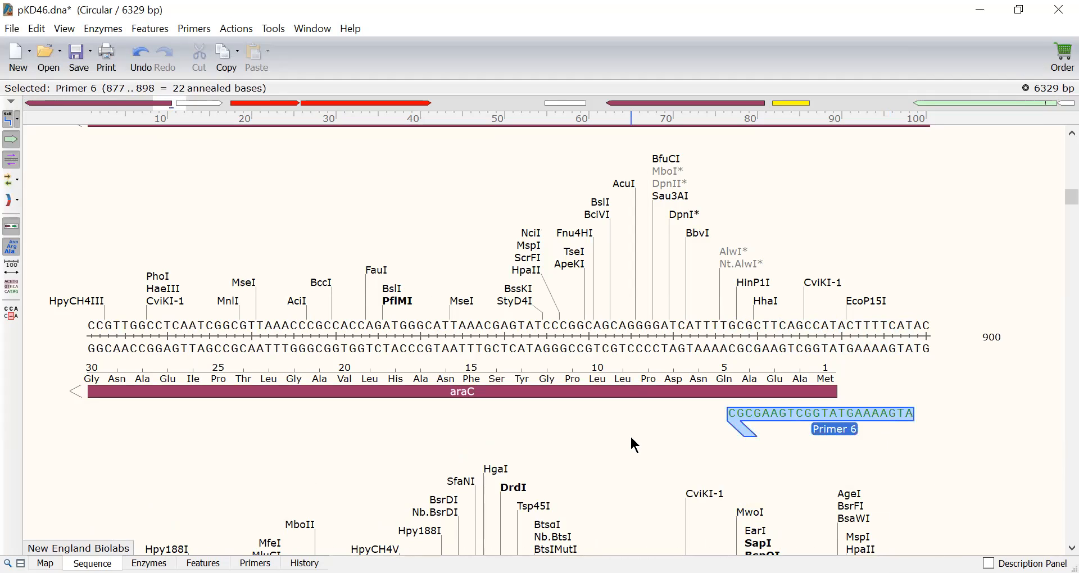
pyautogui.click(629, 435)
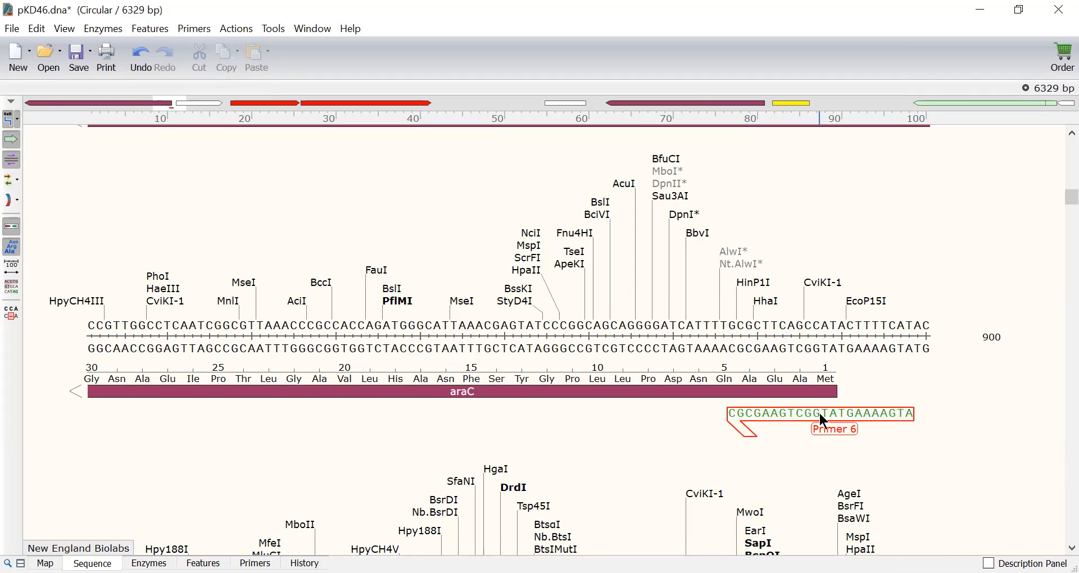
# - Compare the length, GC content, binding site and melting temperature of Primer 6 and Primer 5
pyautogui.moveTo(830, 430)
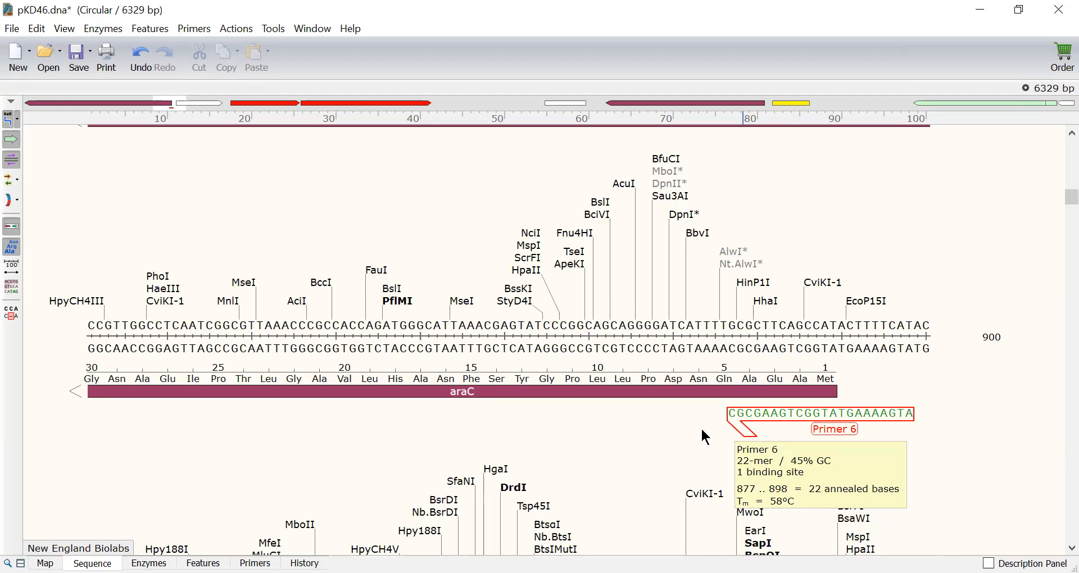
pyautogui.scroll(3, 702, 430)
pyautogui.scroll(8, 704, 433)
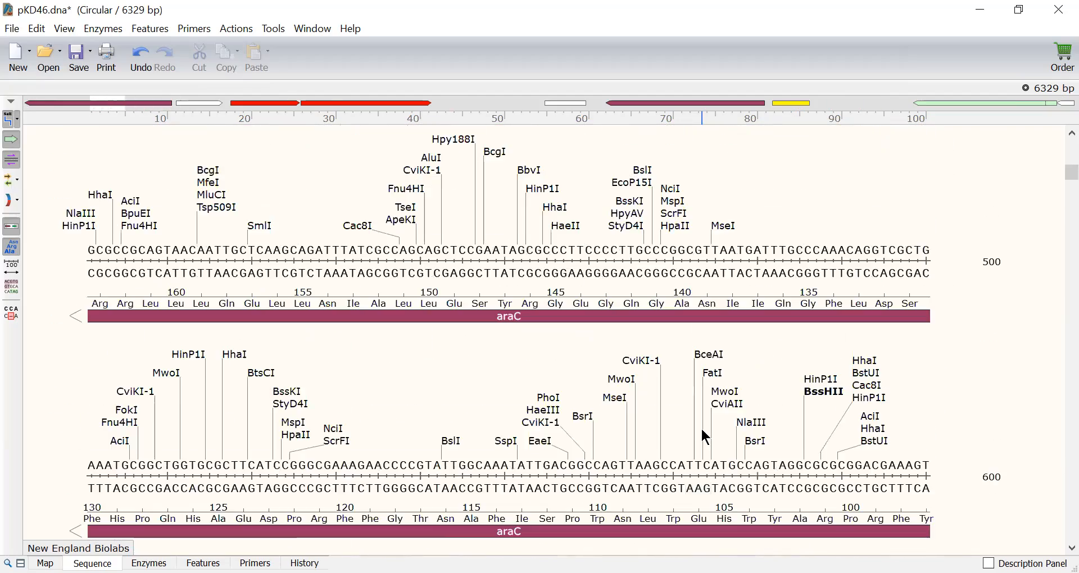
pyautogui.scroll(2, 701, 427)
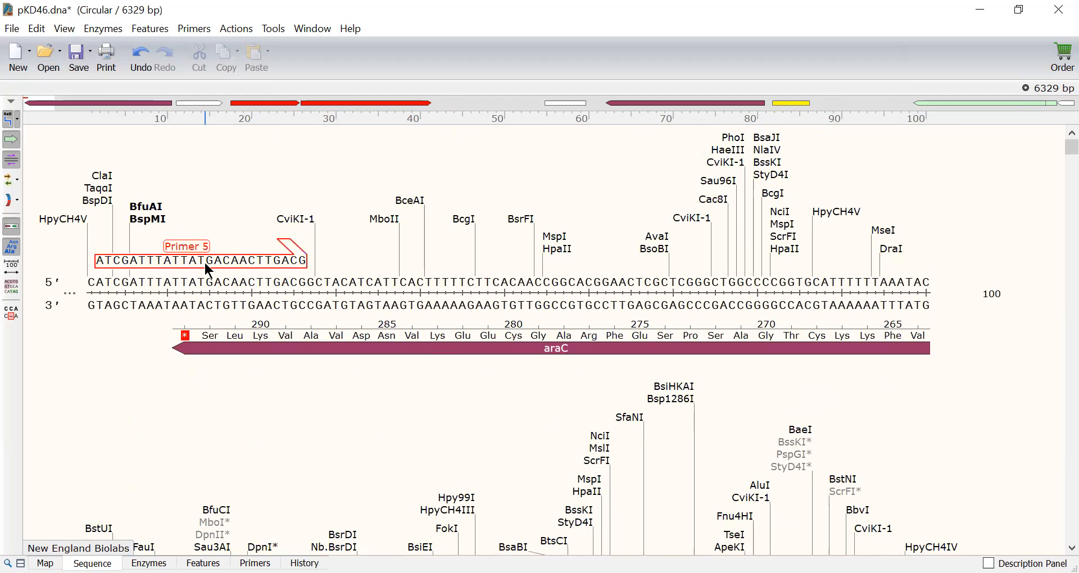
pyautogui.moveTo(204, 263)
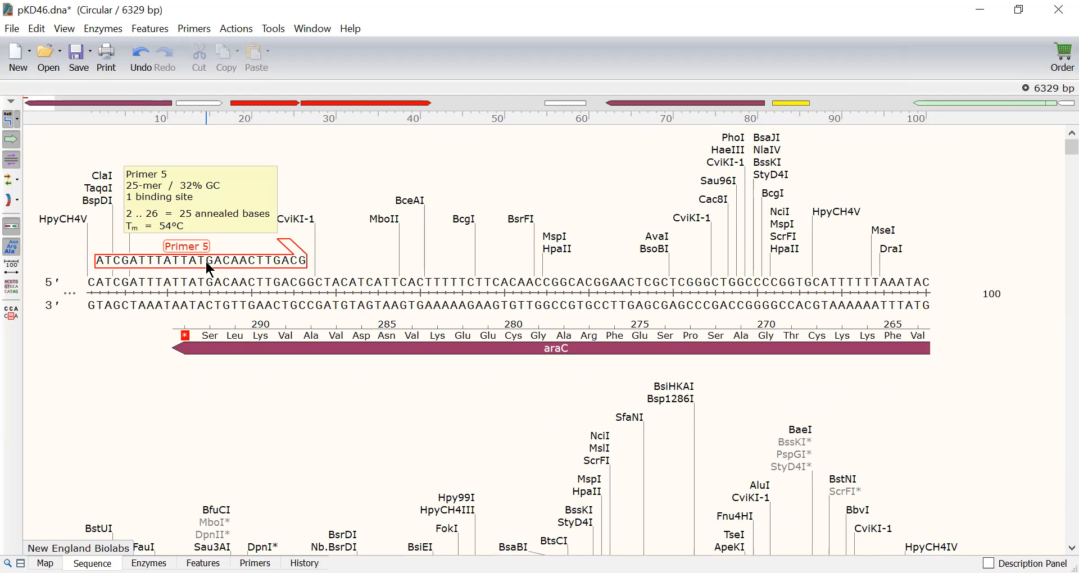
pyautogui.scroll(-10, 303, 276)
pyautogui.scroll(-15, 303, 273)
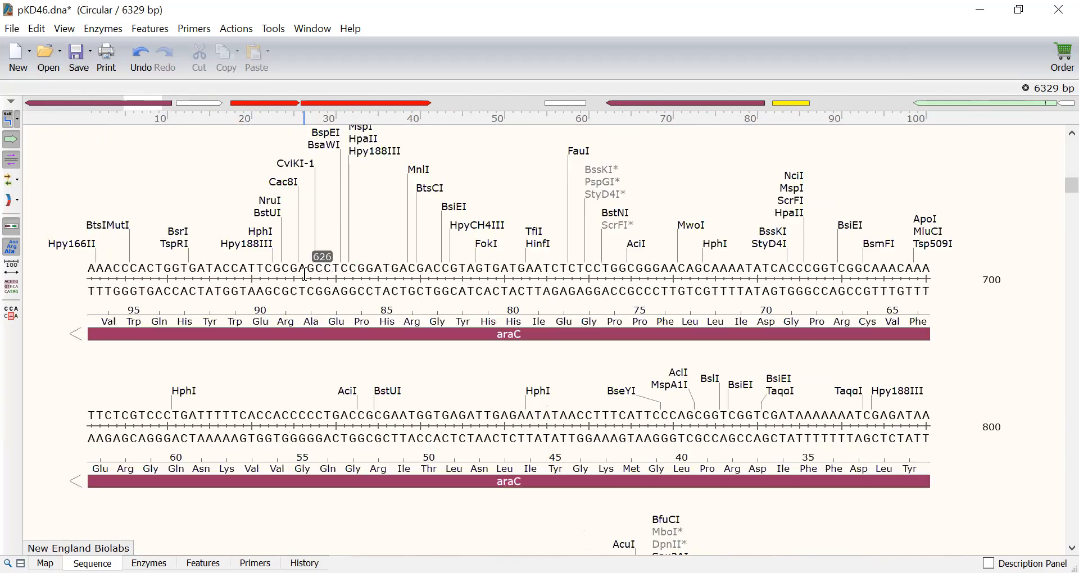
pyautogui.scroll(5, 815, 251)
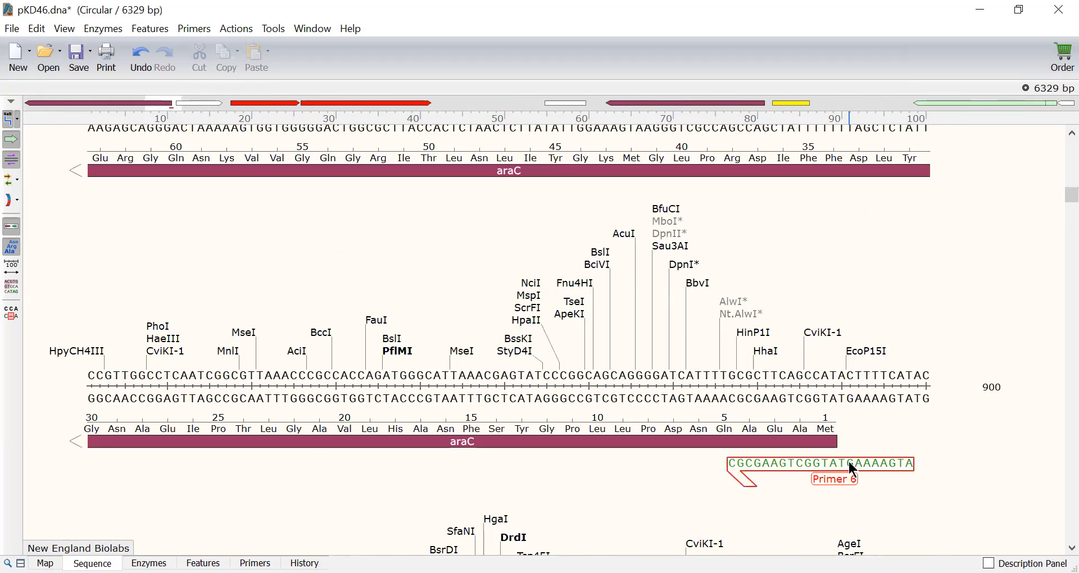
# - Recheck the properties of Primer 6 and return to the binding site of Primer 5 at the start of the sequence
pyautogui.moveTo(850, 463)
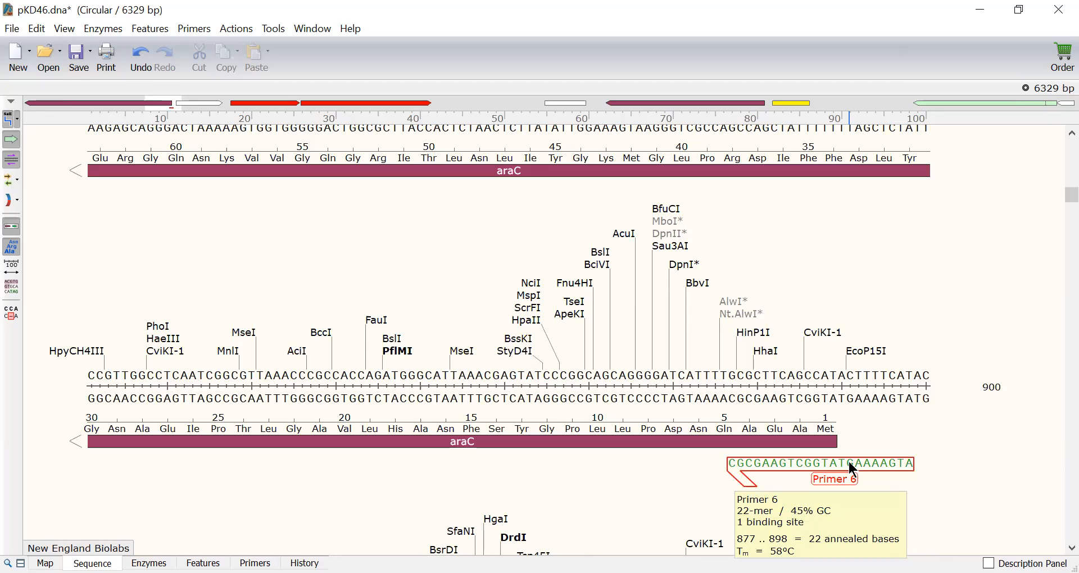
pyautogui.scroll(4, 556, 326)
pyautogui.scroll(6, 559, 331)
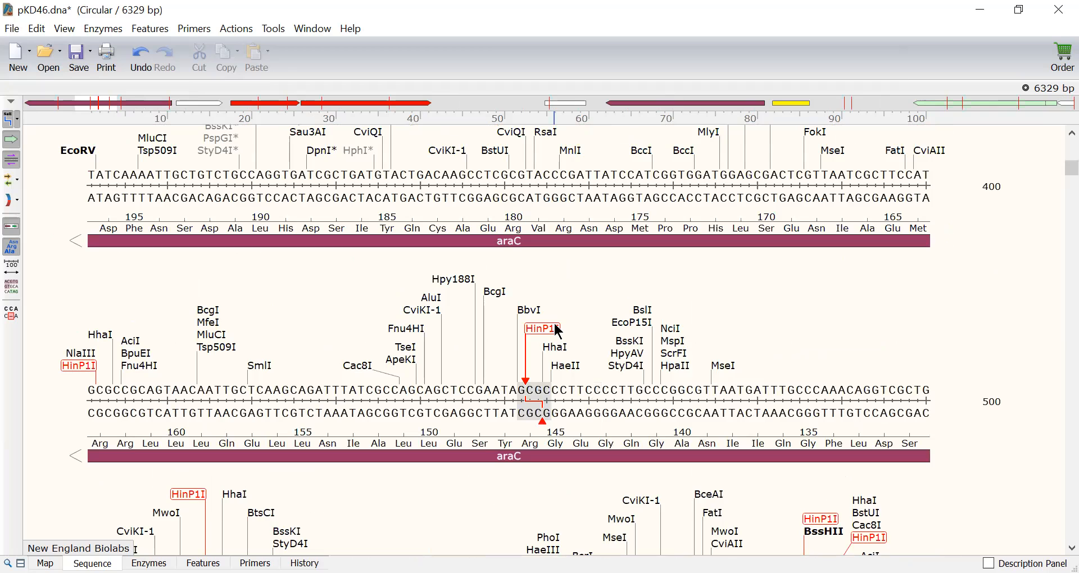
pyautogui.scroll(5, 558, 332)
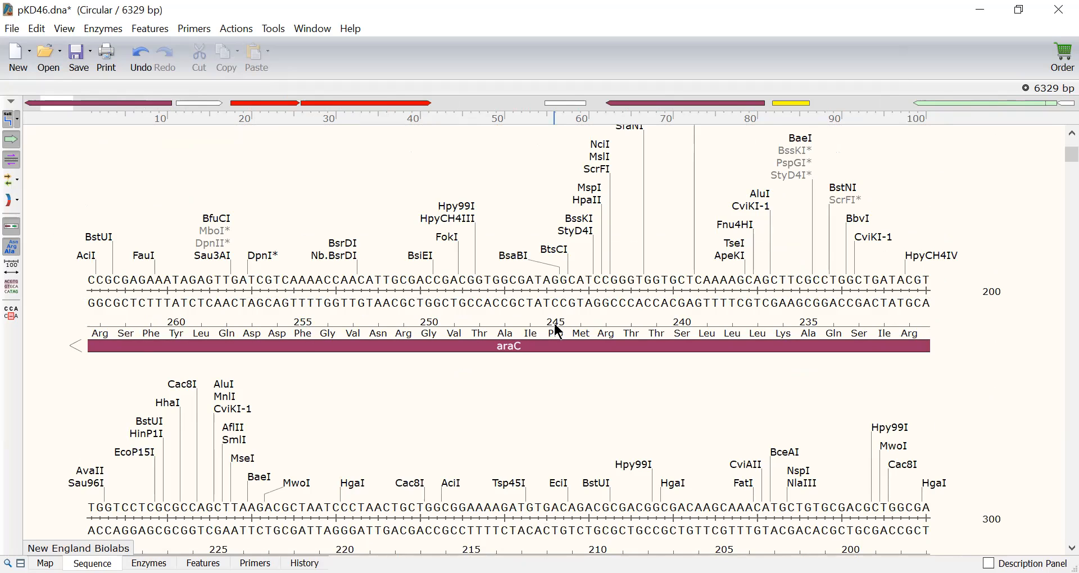
pyautogui.scroll(3, 559, 332)
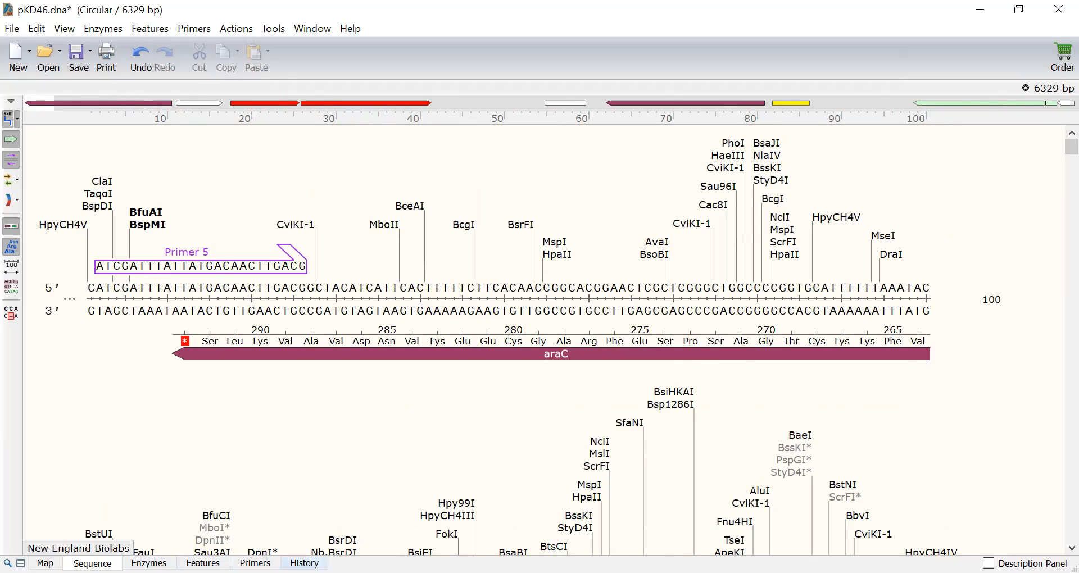
# - Review the full primer list with its binding sites and melting temperatures, and inspect the primer positions on the circular pKD46 map
pyautogui.click(255, 563)
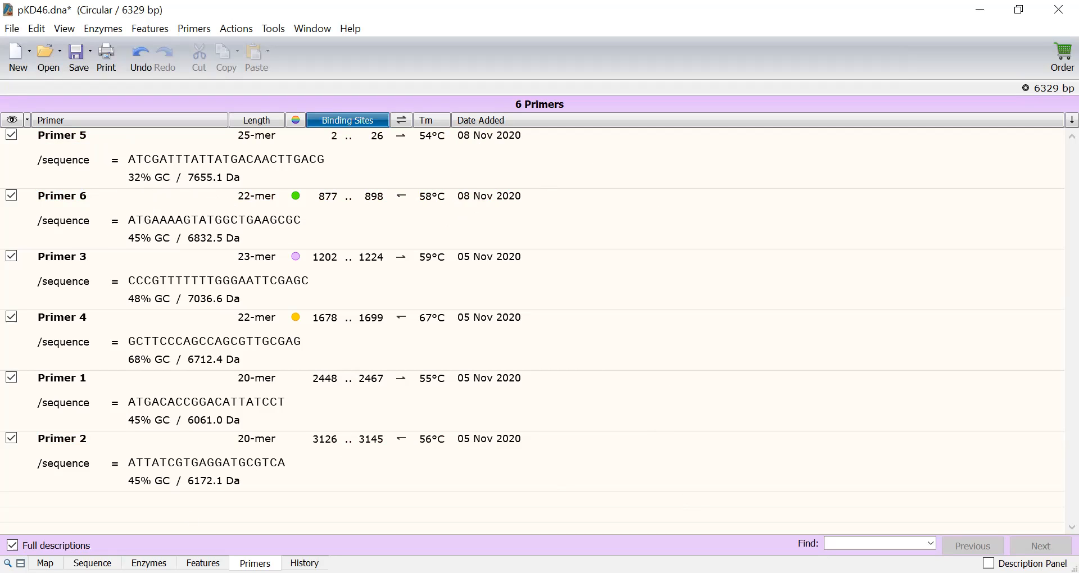
pyautogui.click(92, 564)
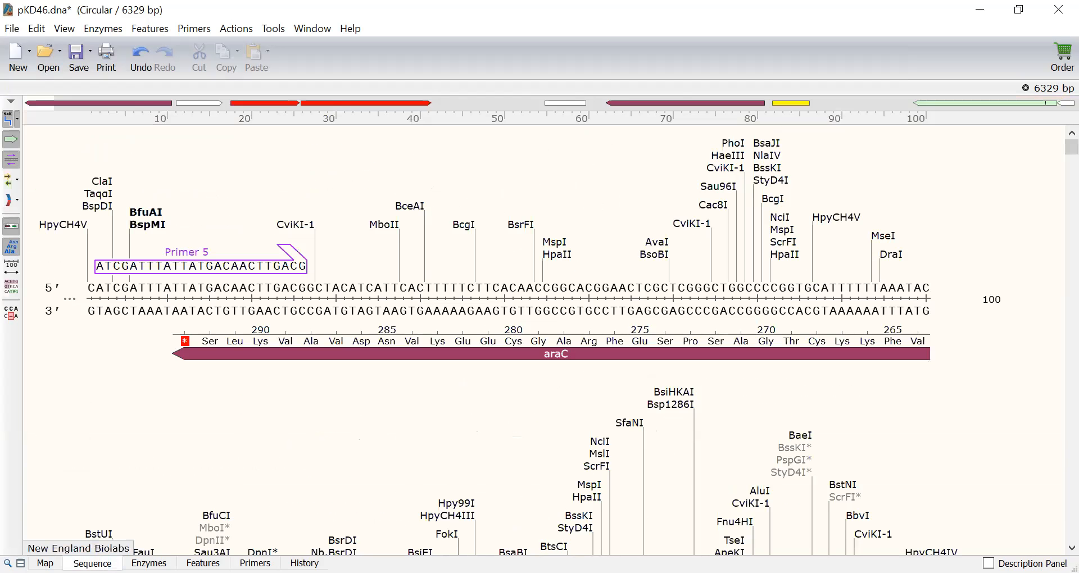
pyautogui.click(45, 563)
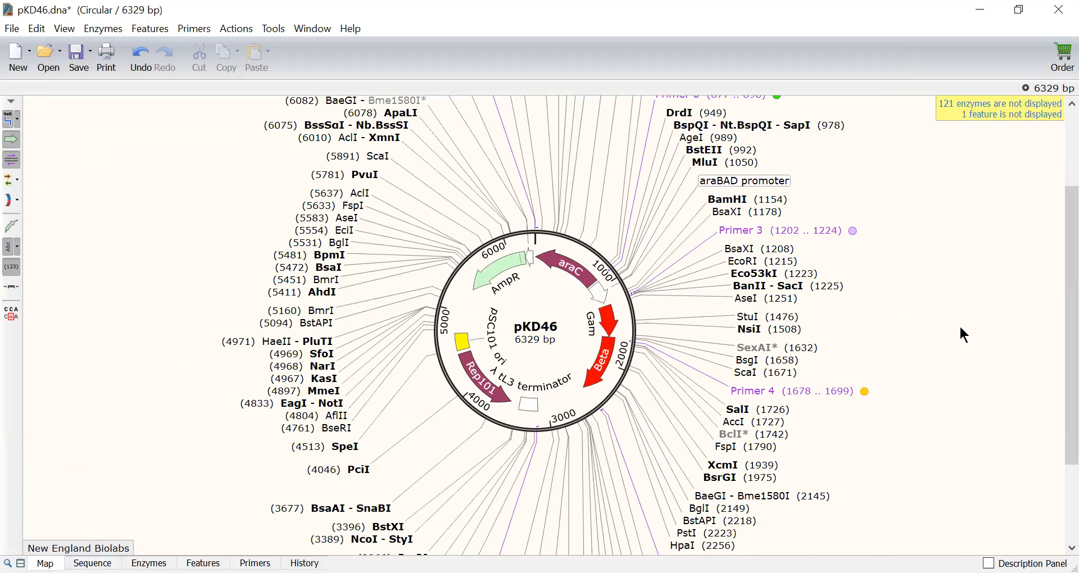
pyautogui.scroll(3, 961, 328)
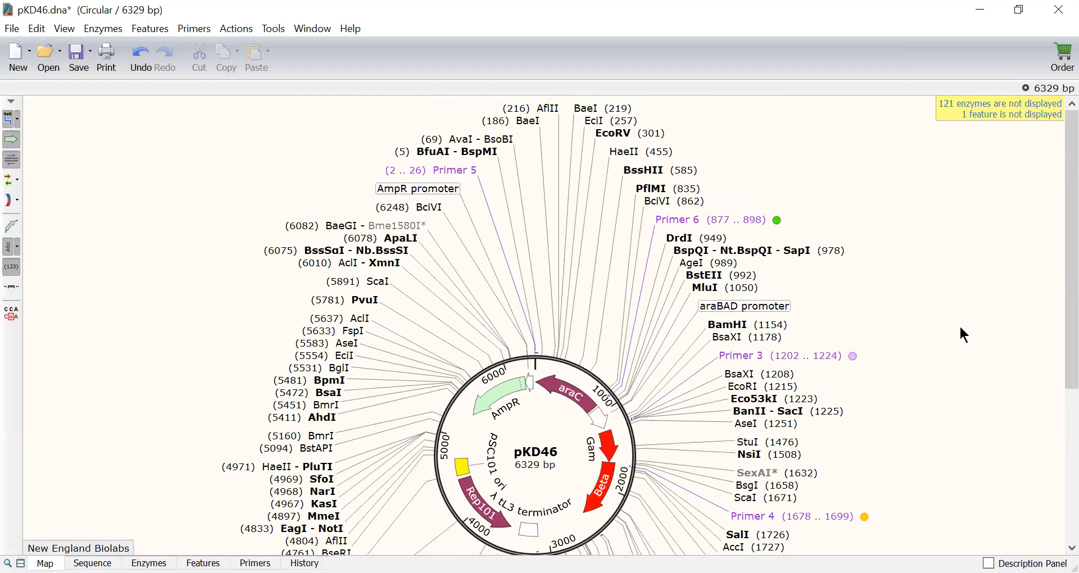
pyautogui.scroll(-5, 961, 328)
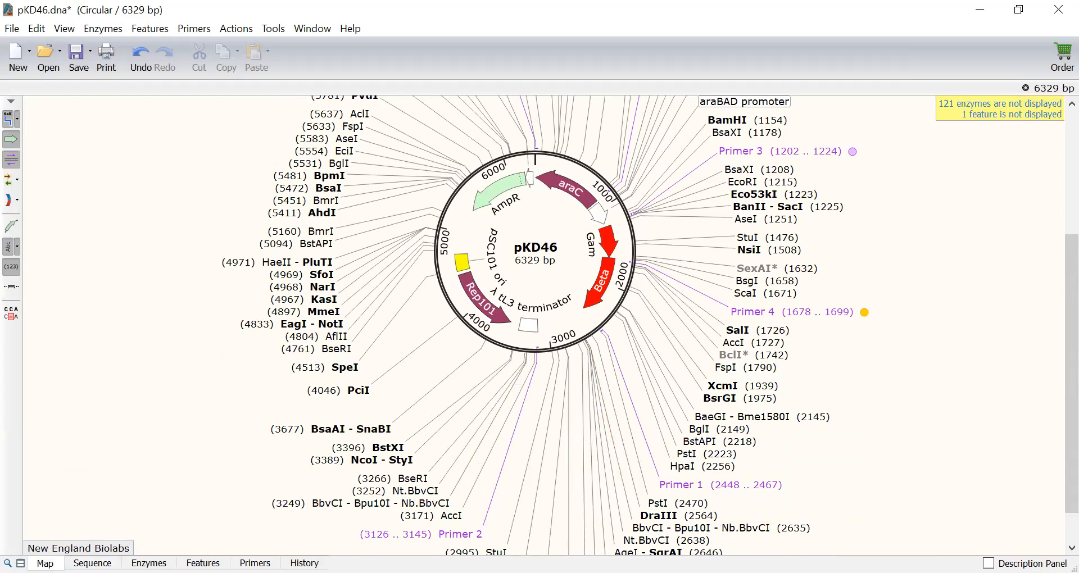
pyautogui.scroll(5, 846, 324)
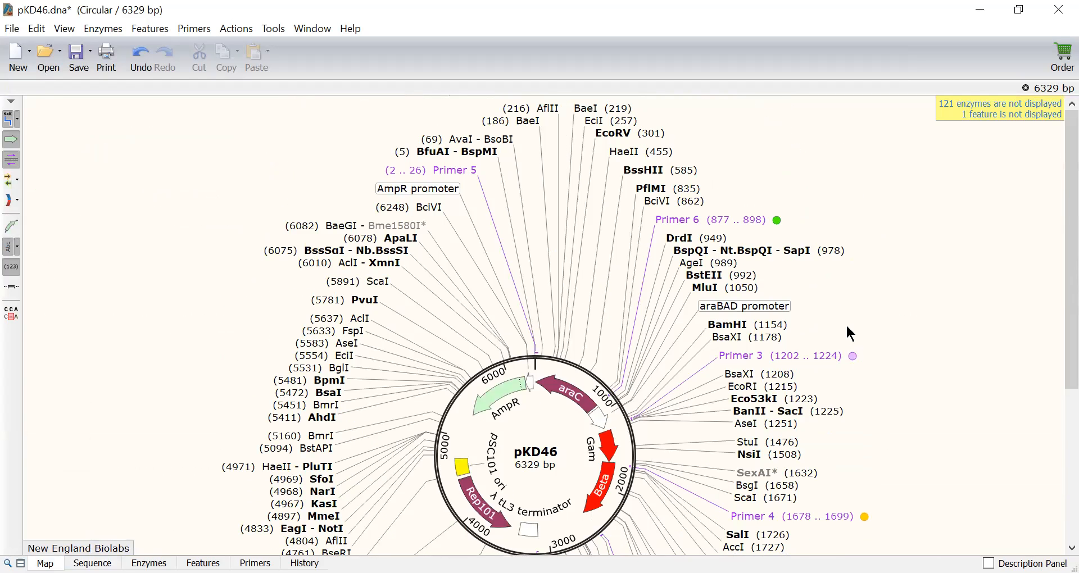